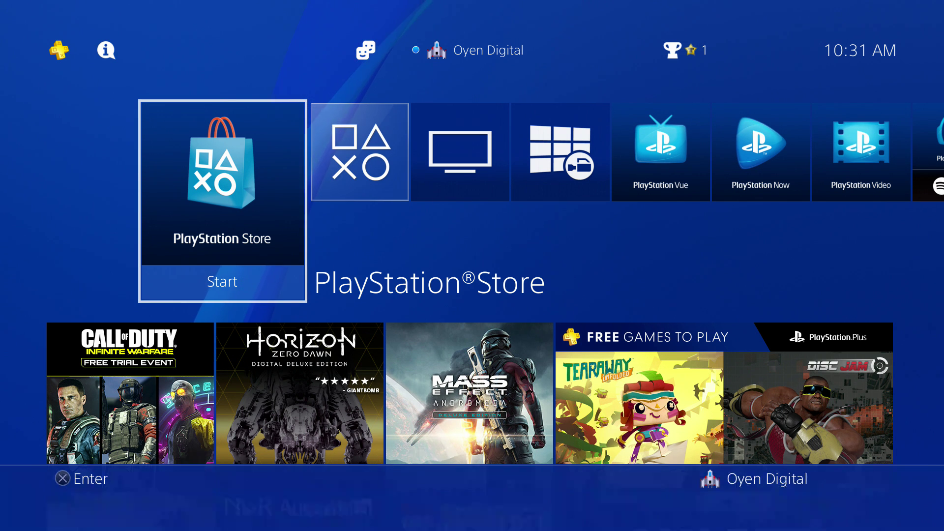
Go to Settings > Devices > USB Storage Devices to list the U32 Shadow drive (1.01 TB).
key("Up")
key("Right")
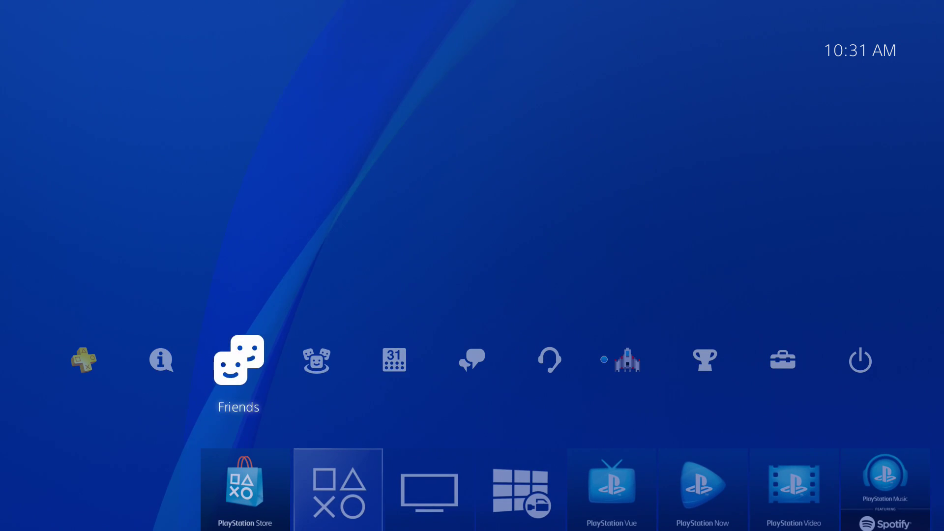
key("Right")
key("Right")
key("Right")
key("Right")
key("Right")
key("Right")
key("Right")
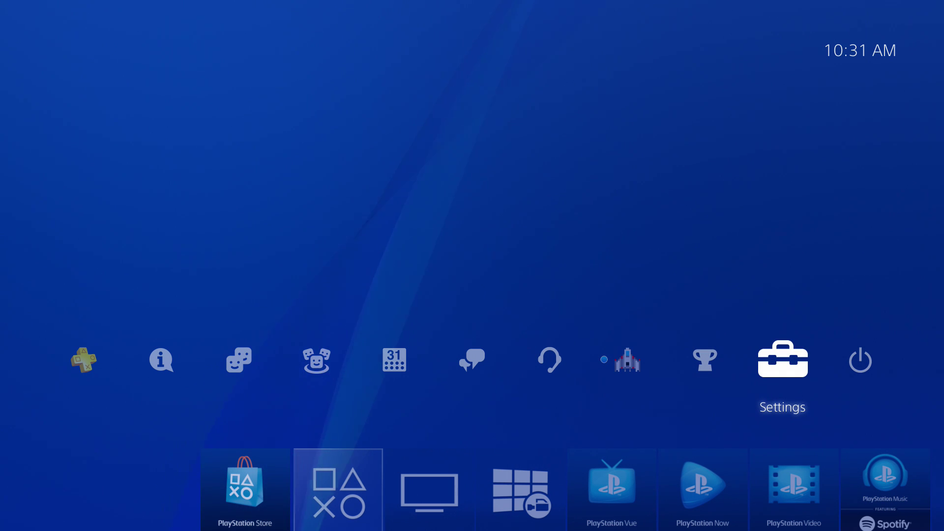
key("Return")
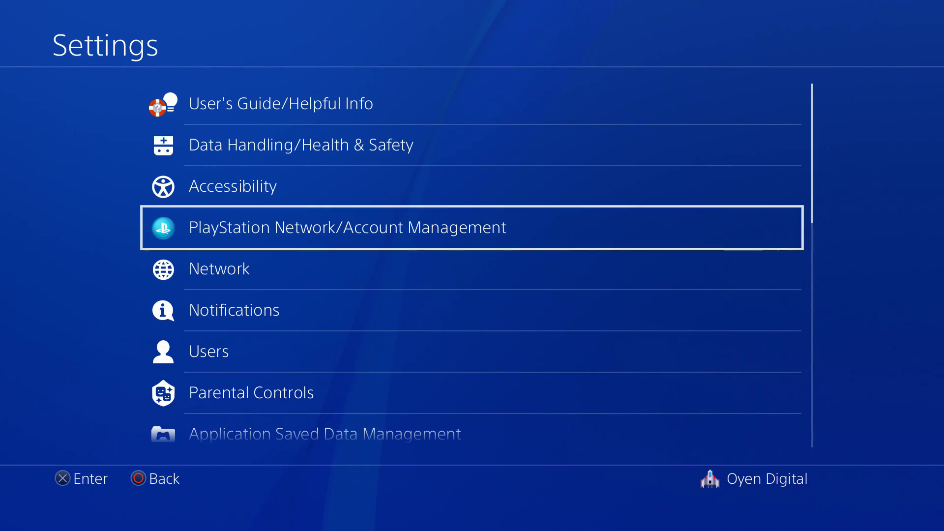
key("Down")
key("Down")
key("Down")
key("Down")
key("Down")
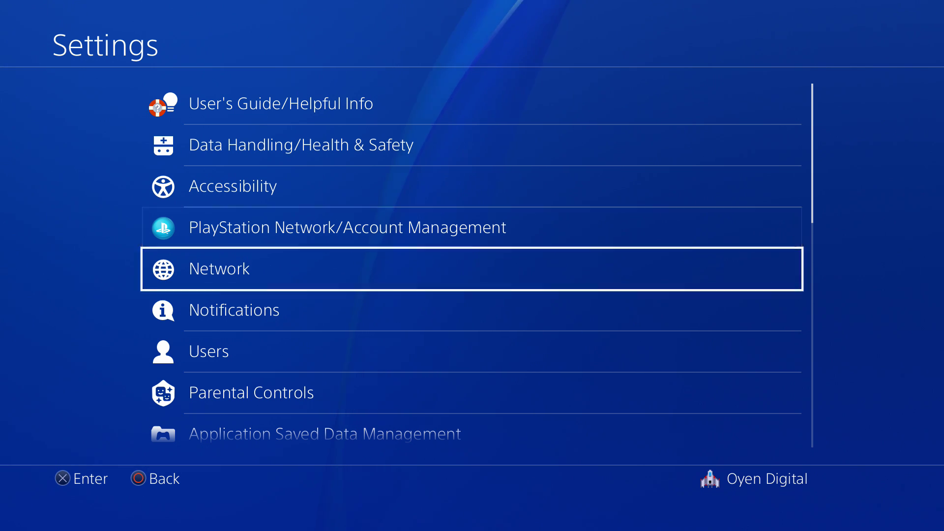
key("Down")
key("Down")
key("Down")
key("Down")
key("Down")
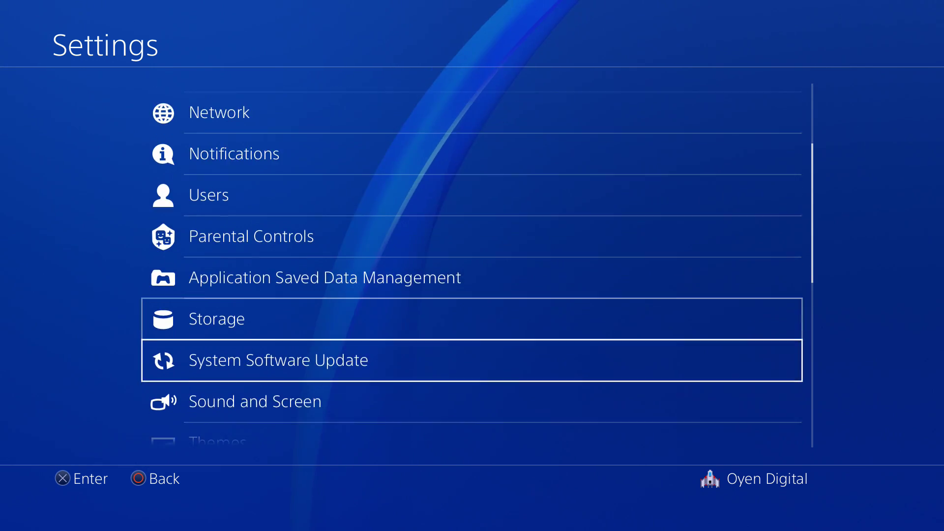
key("Down")
key("Down")
key("Down")
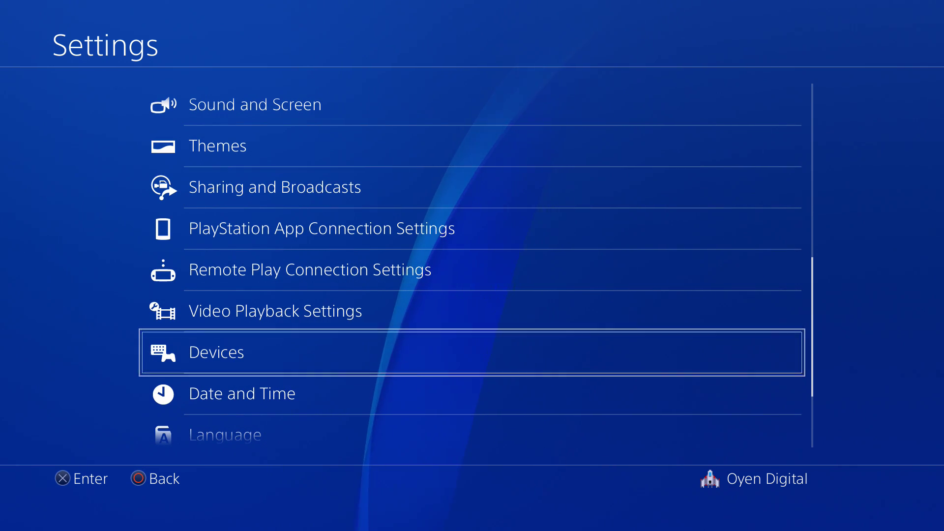
key("Return")
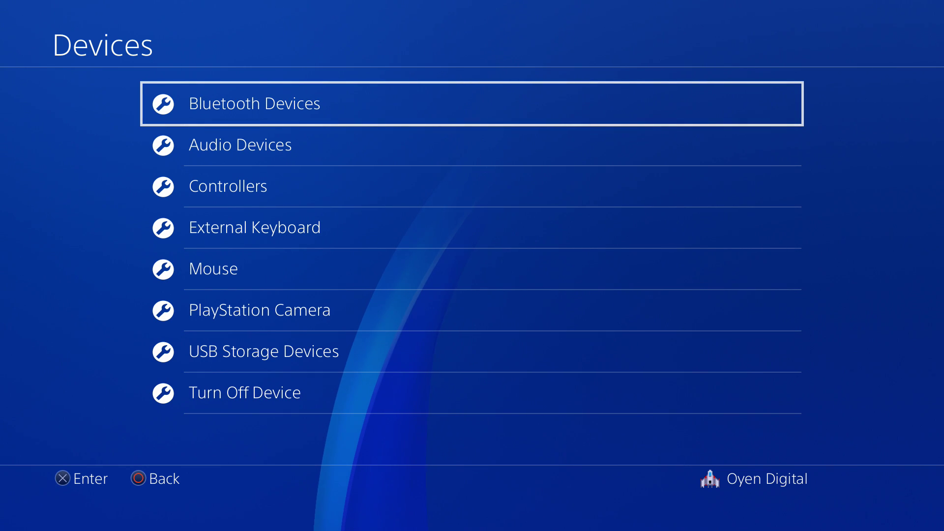
key("Down")
key("Down")
key("Down")
key("Down")
key("Down")
key("Down")
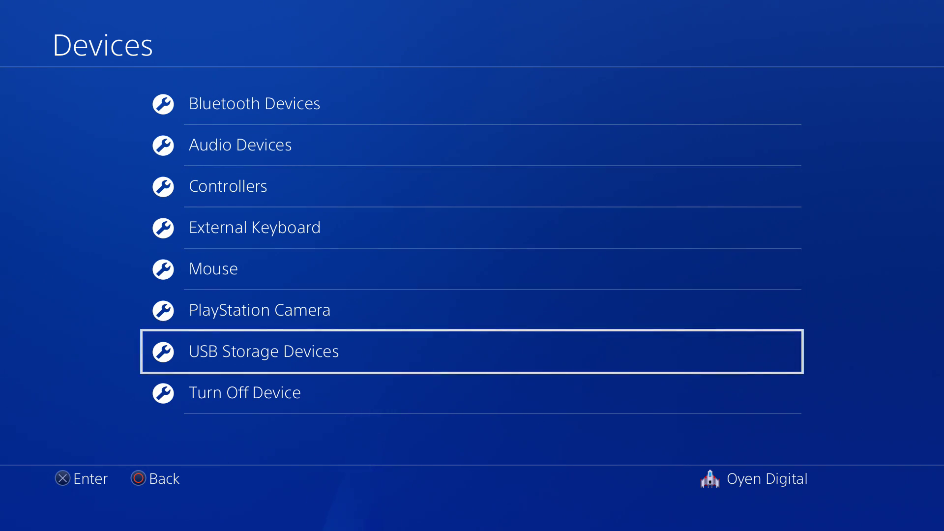
key("Return")
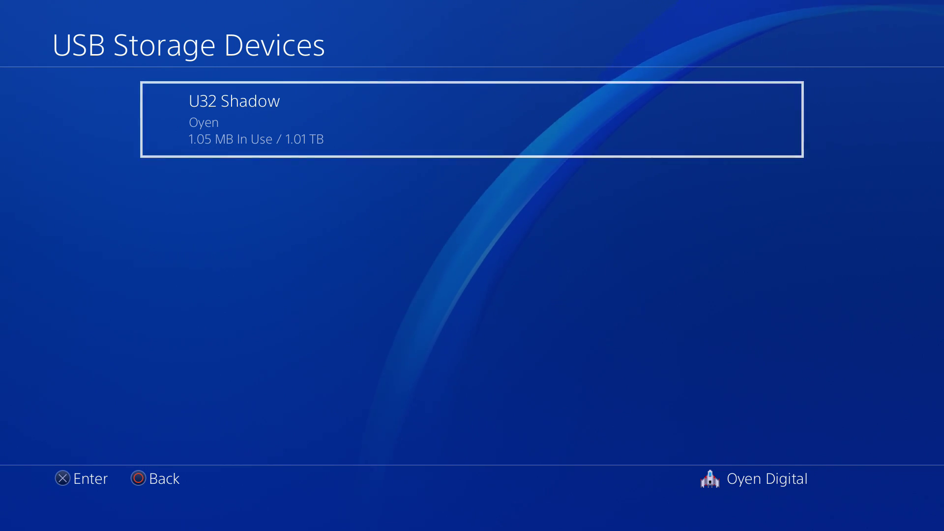
Open the U32 Shadow drive and choose Format as Extended Storage.
key("Return")
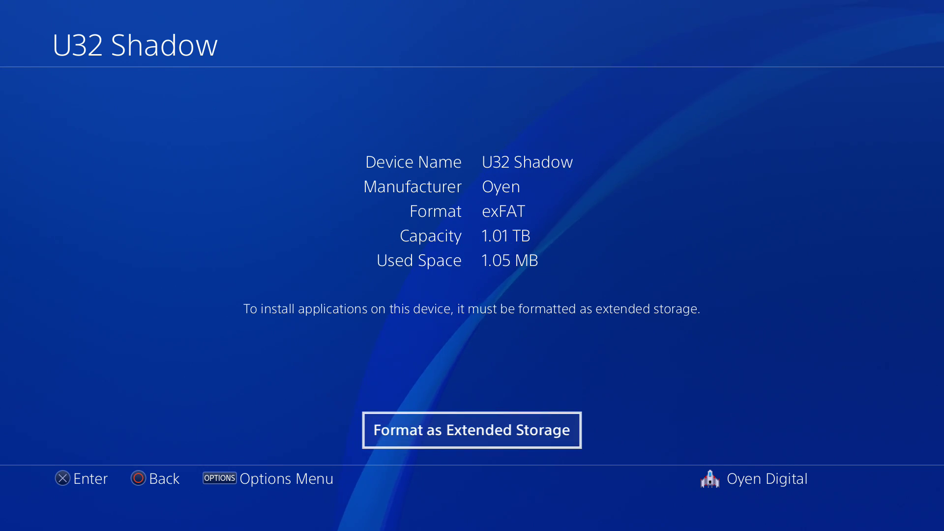
key("Return")
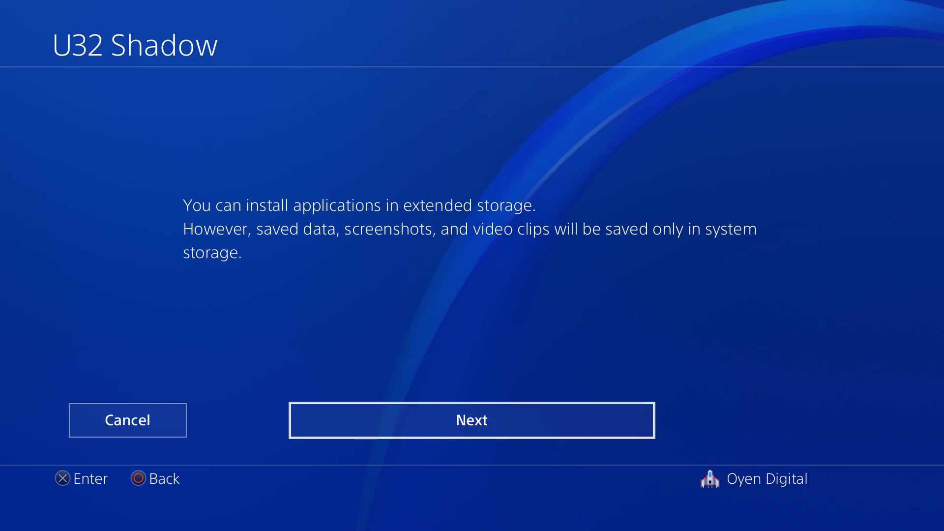
Proceed through Next and Format, and confirm Yes to format U32 Shadow as extended storage.
key("Return")
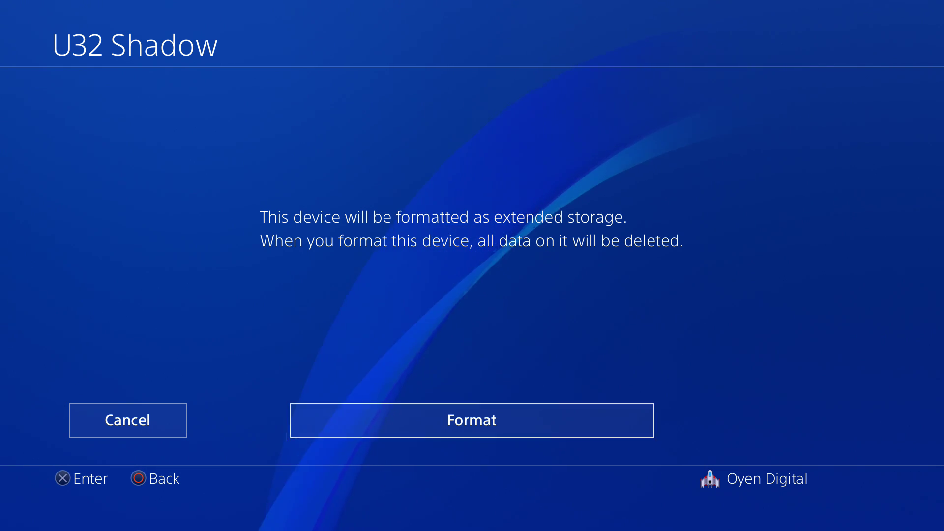
key("Return")
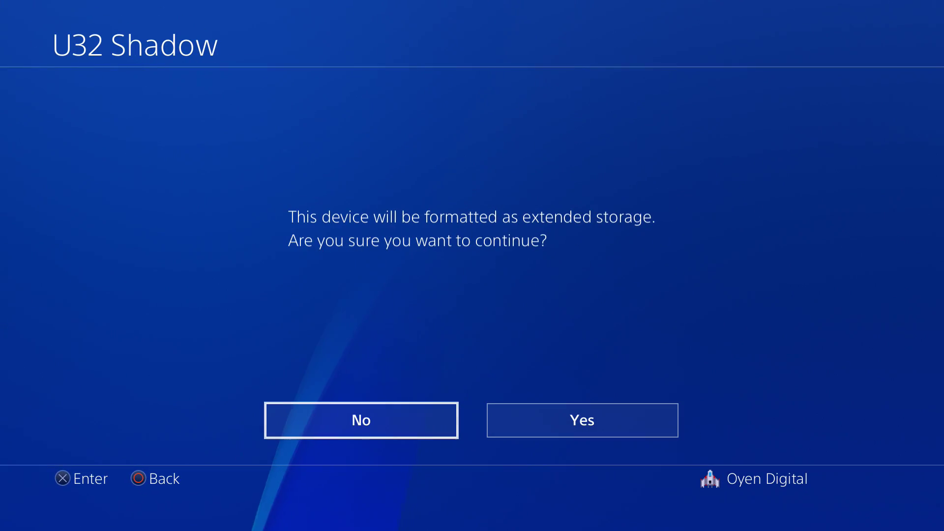
key("Right")
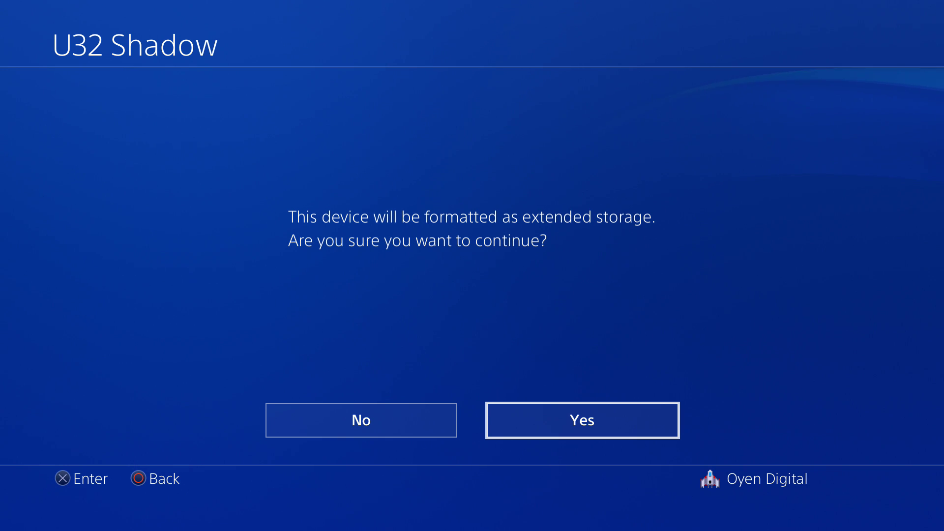
key("Return")
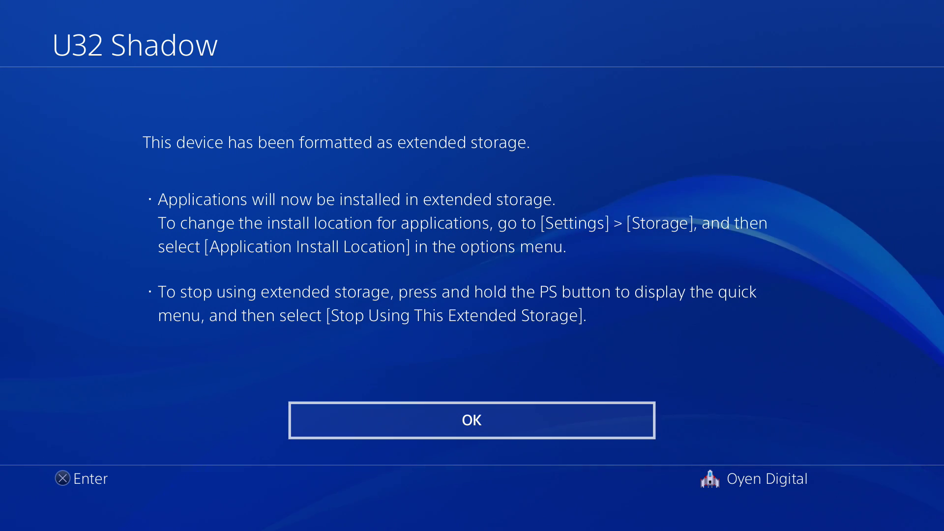
Acknowledge the formatting-complete message with OK.
key("Return")
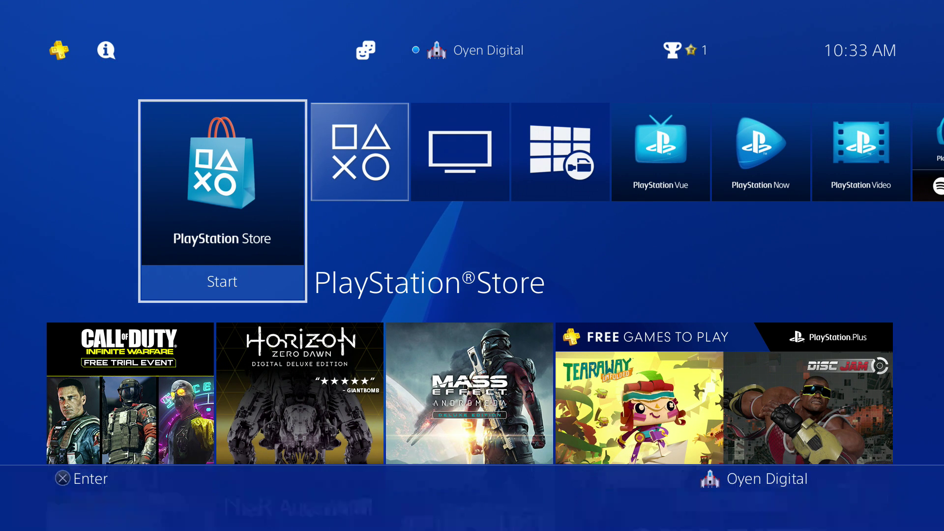
From the Quick Menu's Sound/Devices, select Stop Using Extended Storage.
key("super")
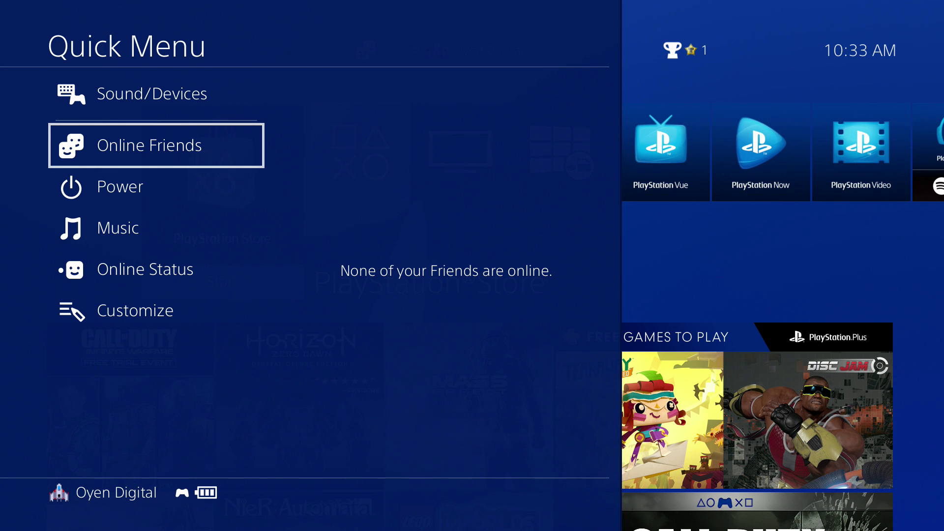
key("Up")
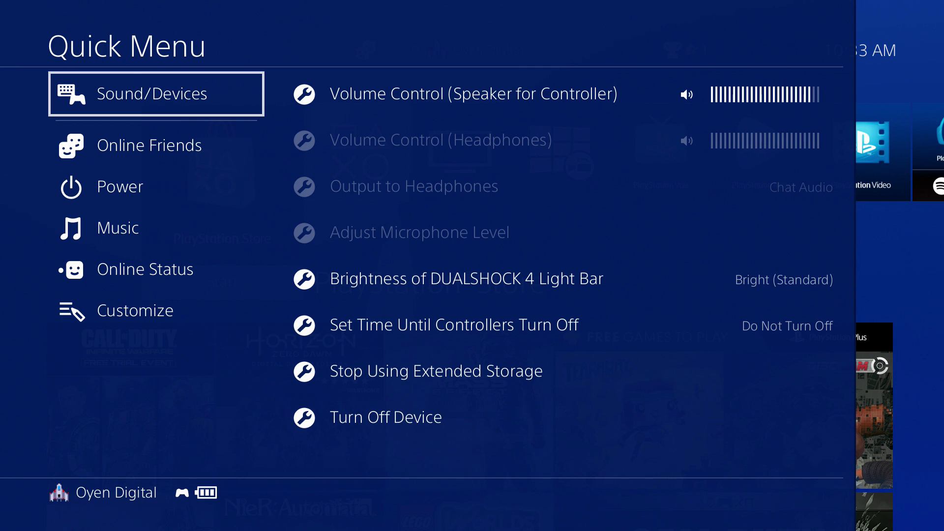
key("Right")
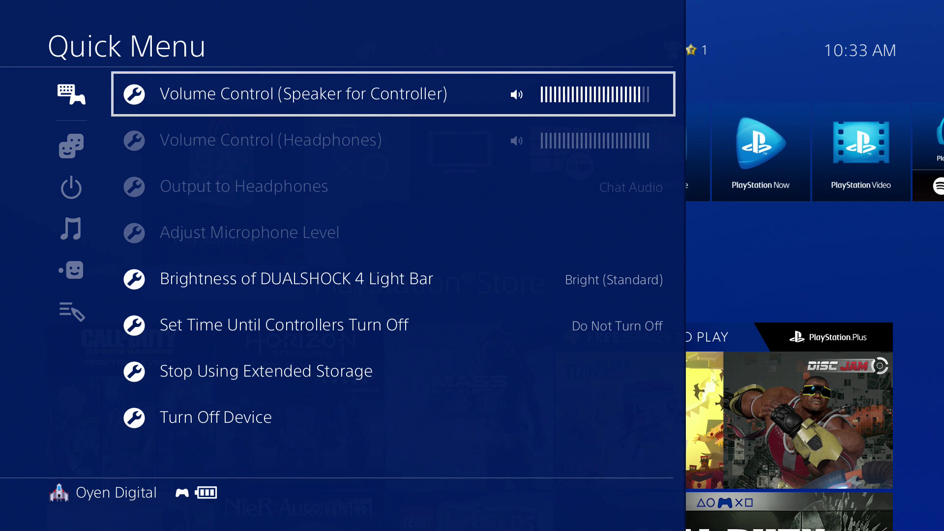
key("Down")
key("Down")
key("Down")
key("Down")
key("Down")
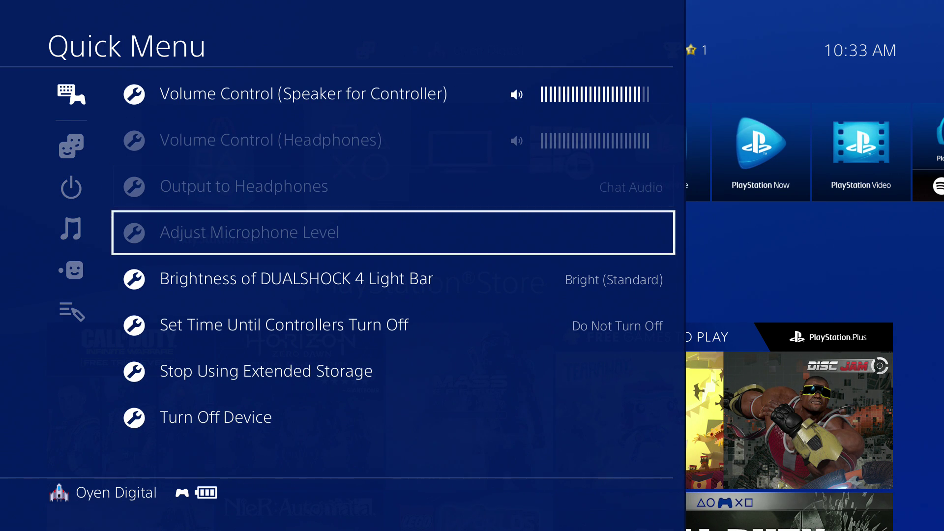
key("Down")
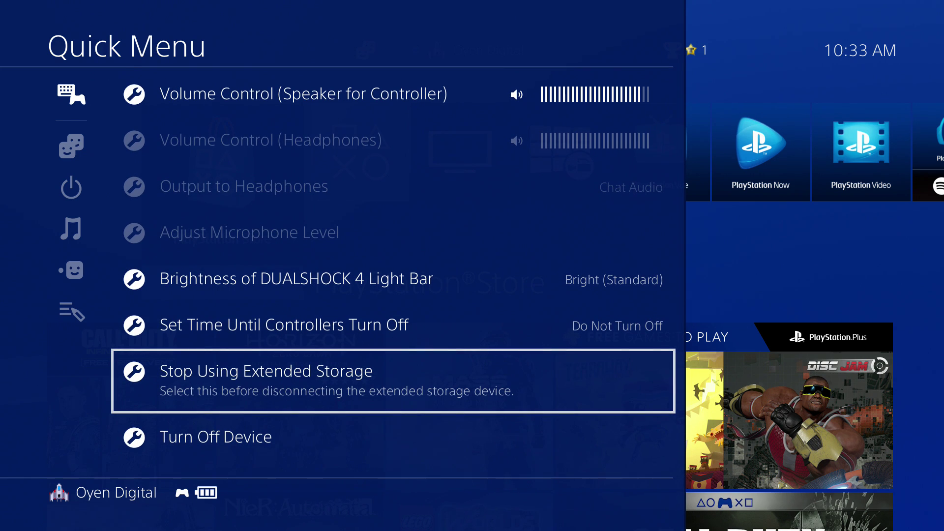
key("Return")
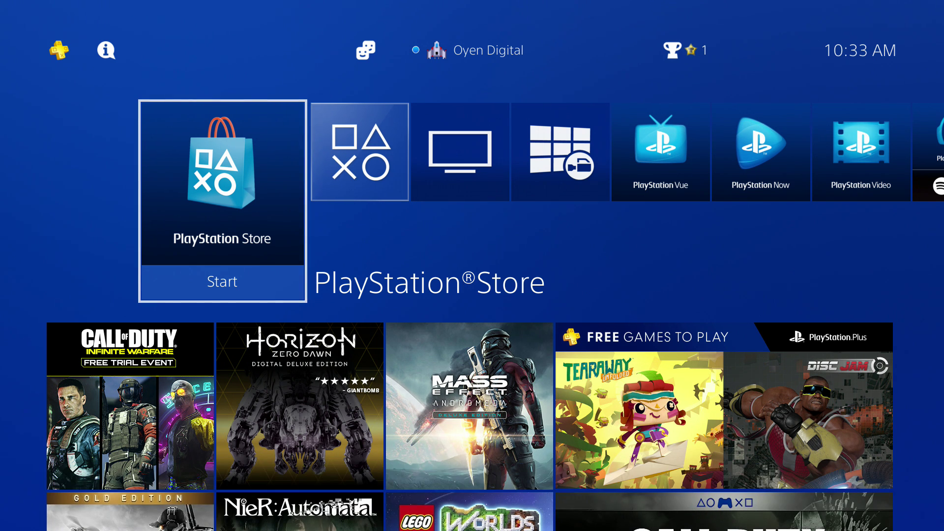
Return to Settings > Devices > USB Storage Devices, now showing U32 Shadow at 918.4 GB.
key("Up")
key("Right")
key("Right")
key("Right")
key("Right")
key("Right")
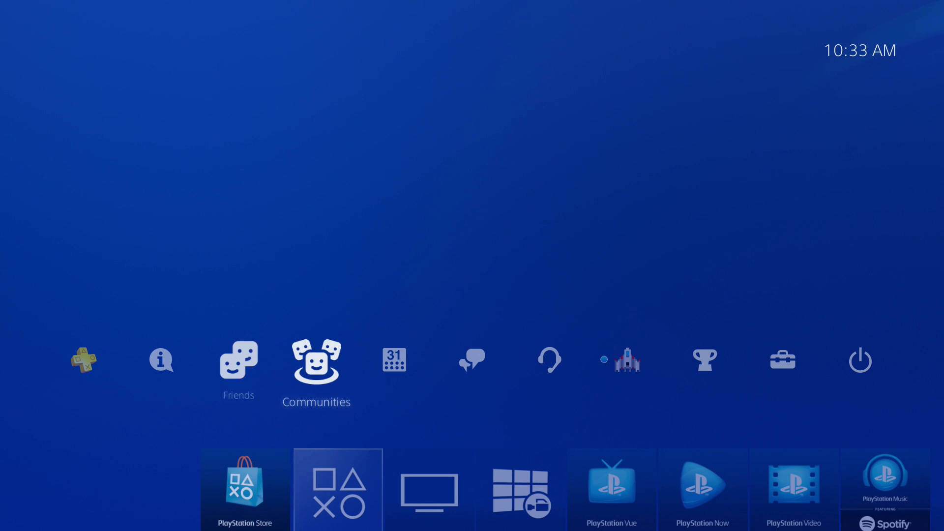
key("Right")
key("Right")
key("Right")
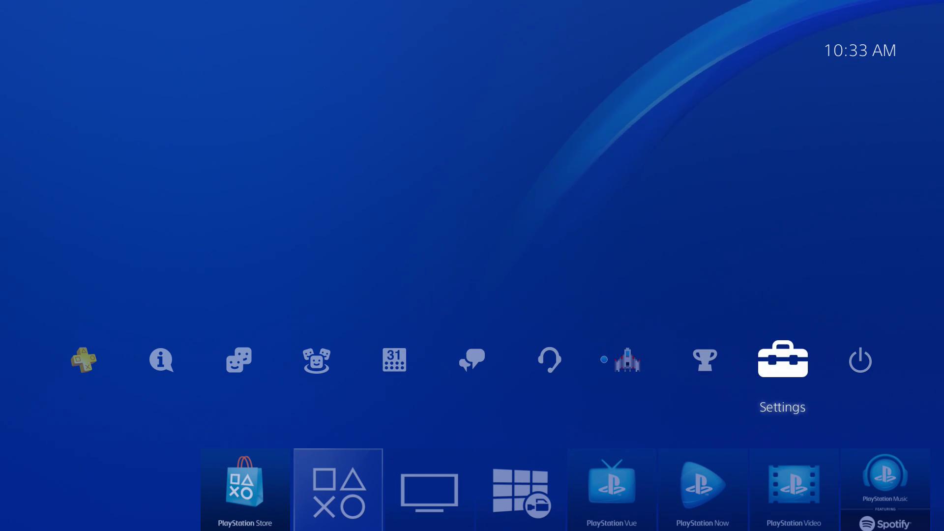
key("Return")
key("Down")
key("Down")
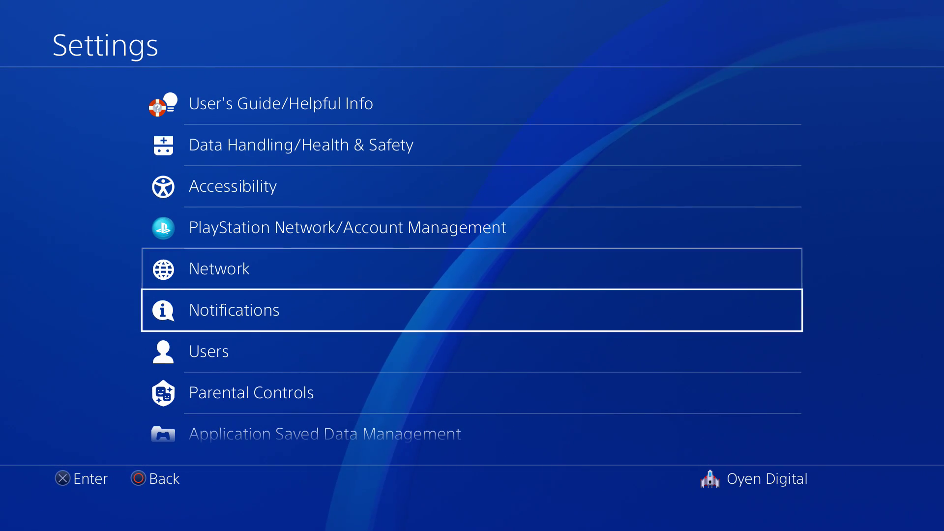
key("Down")
key("Down")
key("Down")
key("Down")
key("Down")
key("Down")
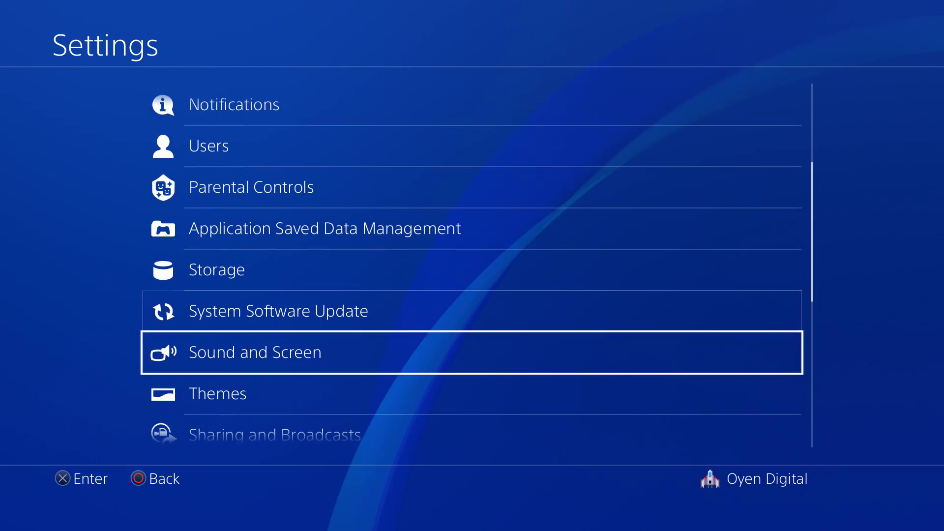
key("Down")
key("Down")
key("Down")
key("Down")
key("Down")
key("Down")
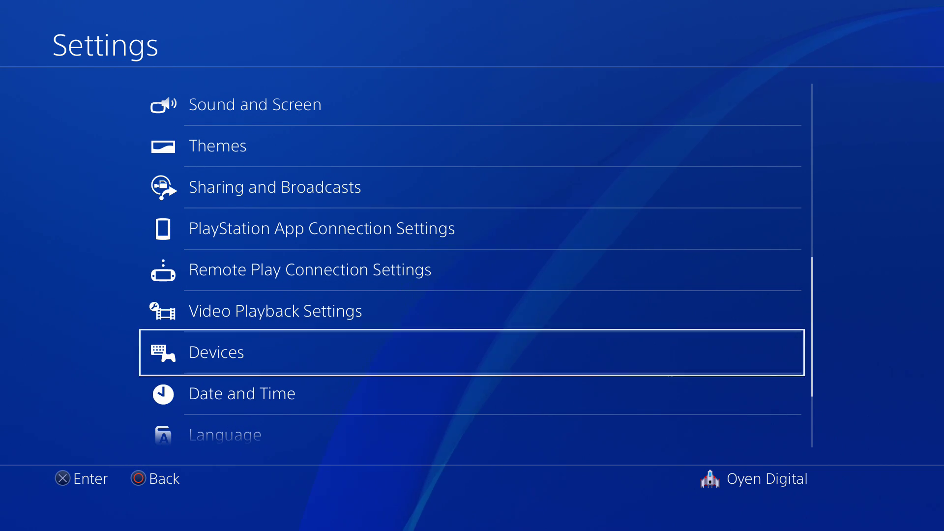
key("Return")
key("Down")
key("Down")
key("Down")
key("Down")
key("Down")
key("Down")
key("Return")
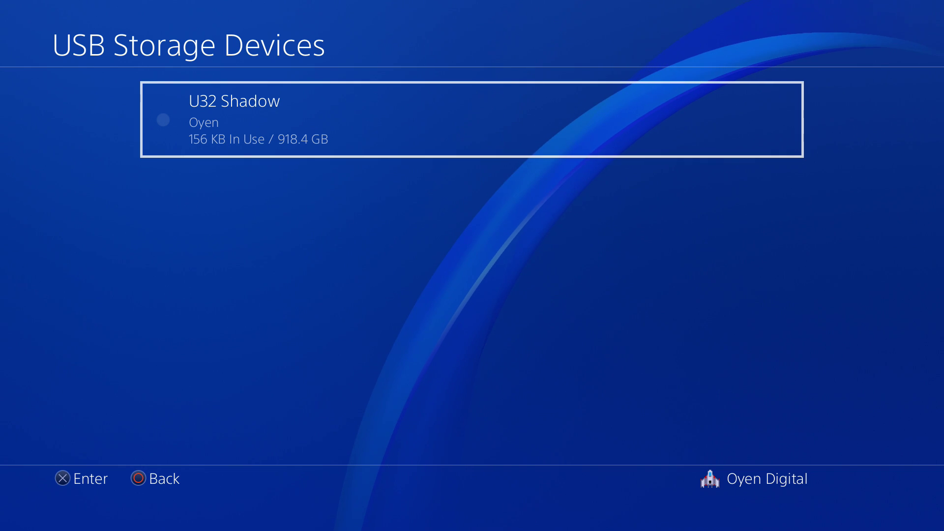
Select U32 Shadow and choose Use This Extended Storage.
key("Return")
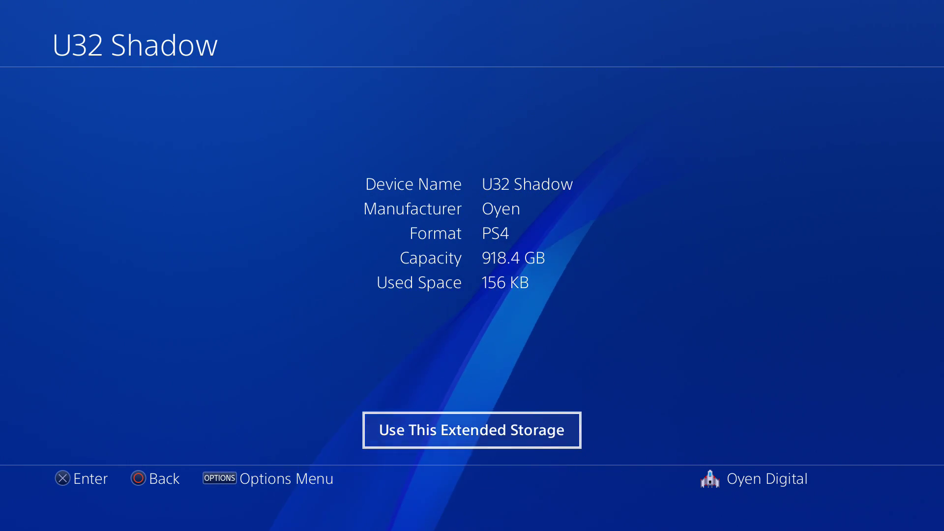
key("Return")
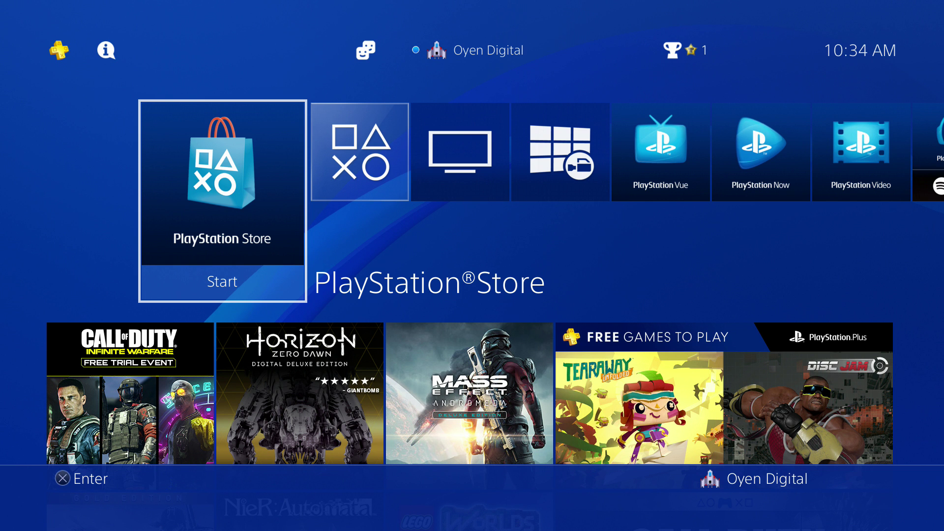
Open Settings > Storage to view System Storage and the 918.4 GB Extended Storage.
key("Up")
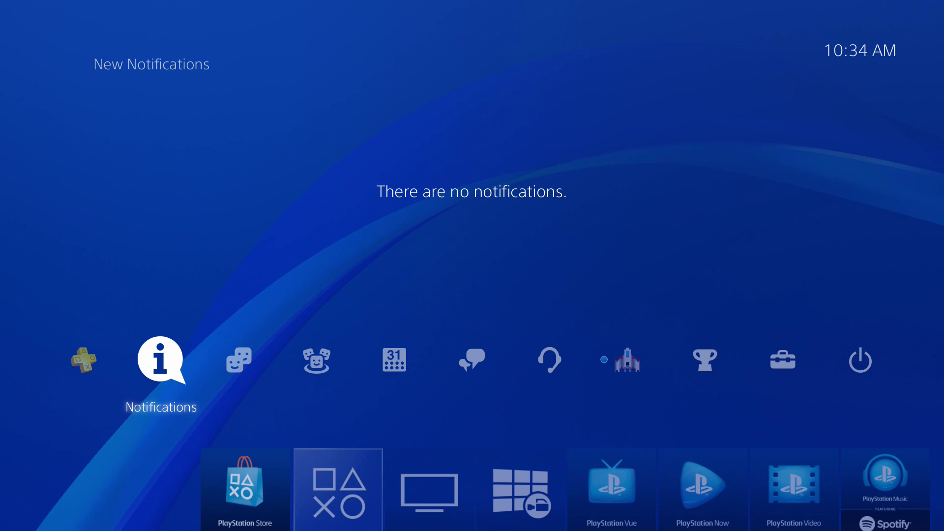
key("Right")
key("Right")
key("Right")
key("Right")
key("Right")
key("Right")
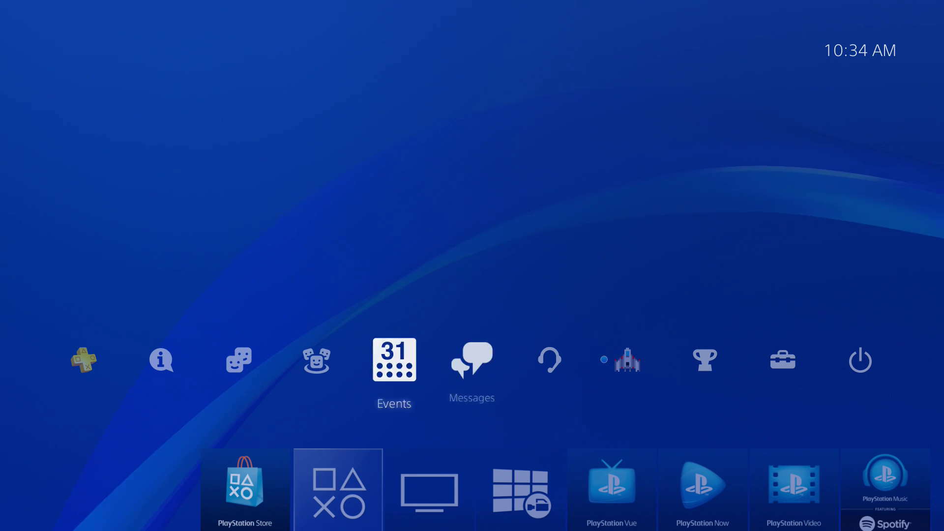
key("Right")
key("Right")
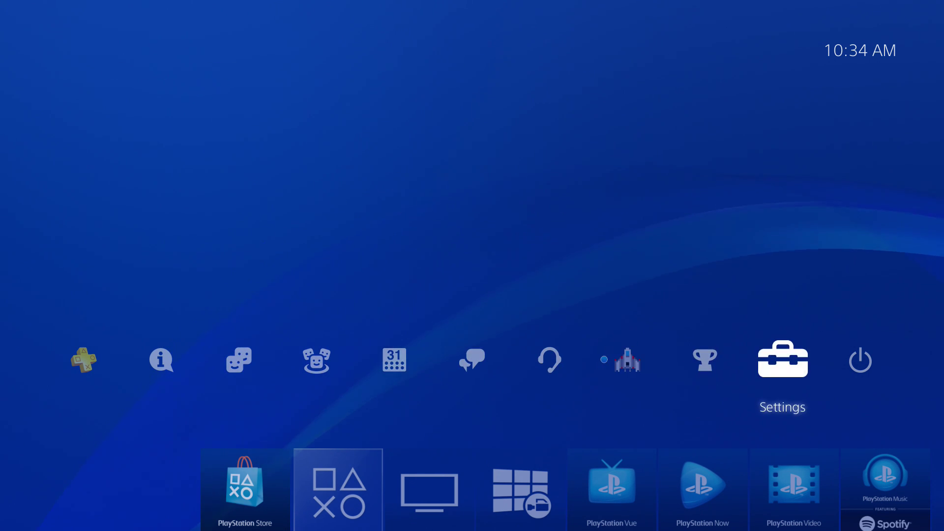
key("Return")
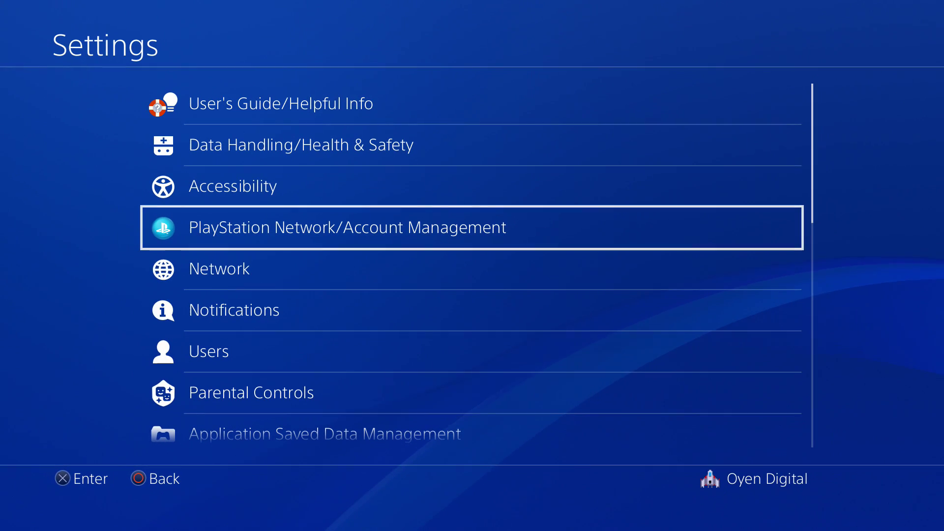
key("Down")
key("Down")
key("Down")
key("Down")
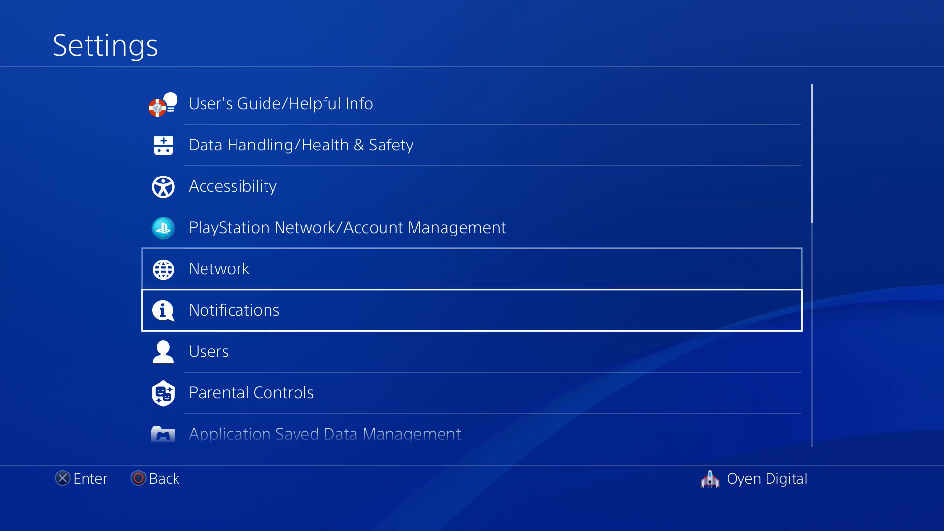
key("Down")
key("Down")
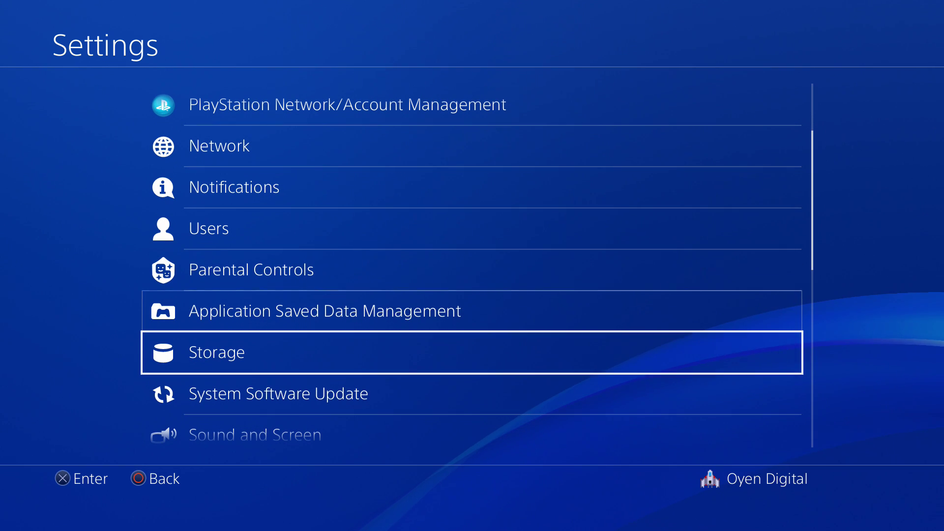
key("Return")
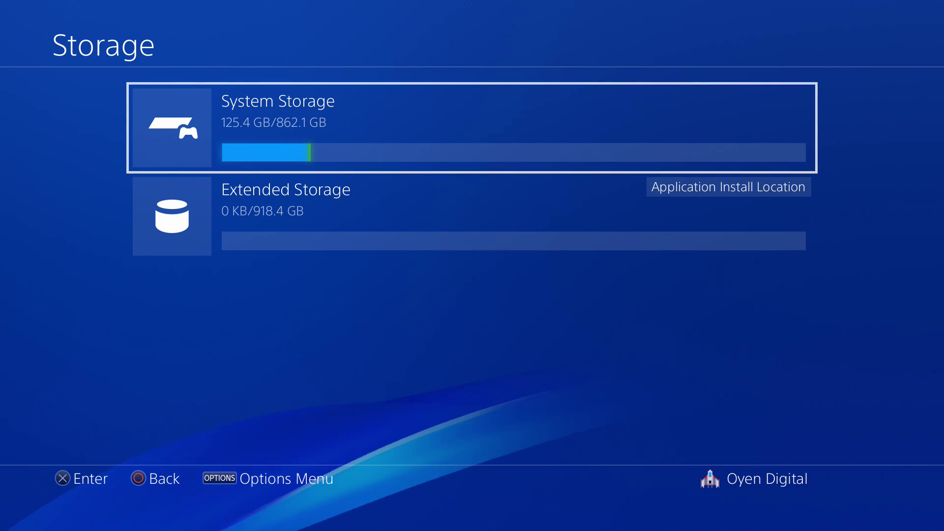
Set the Application Install Location to System Storage via the OPTIONS menu.
key("Menu")
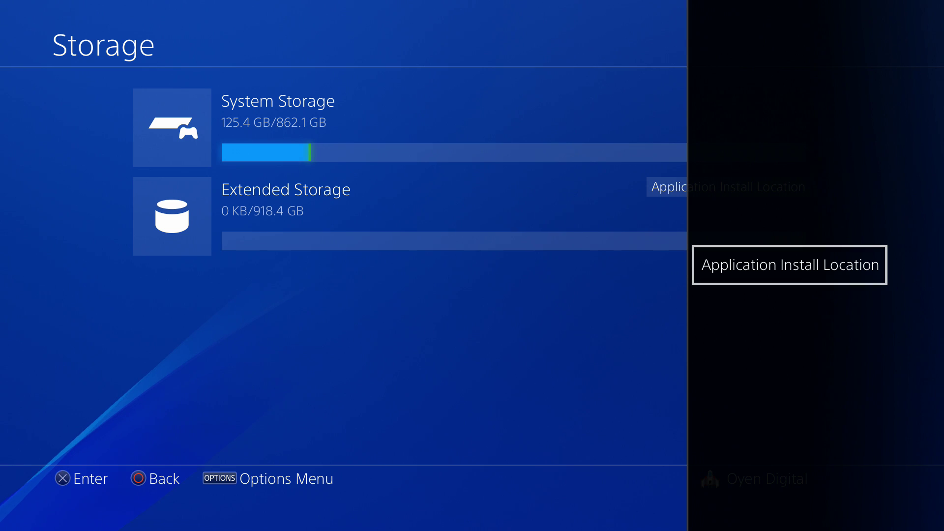
key("Return")
key("Up")
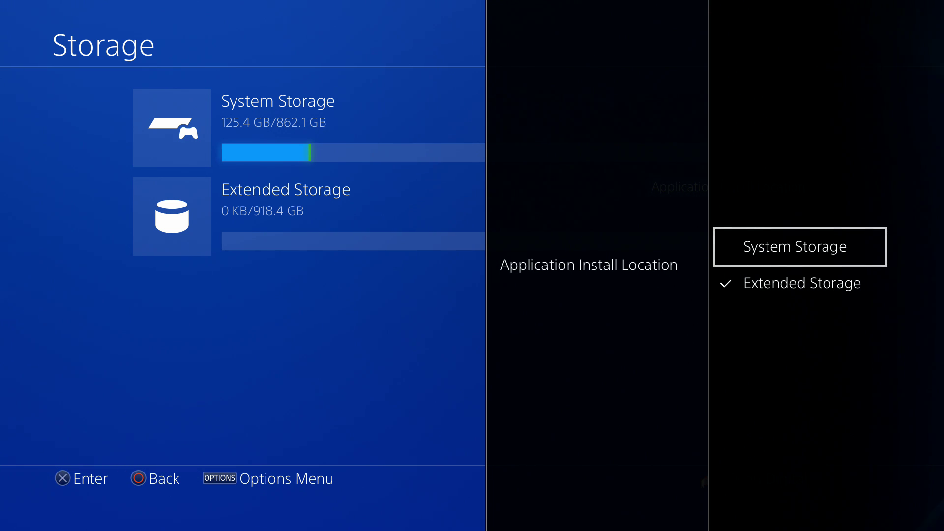
key("Return")
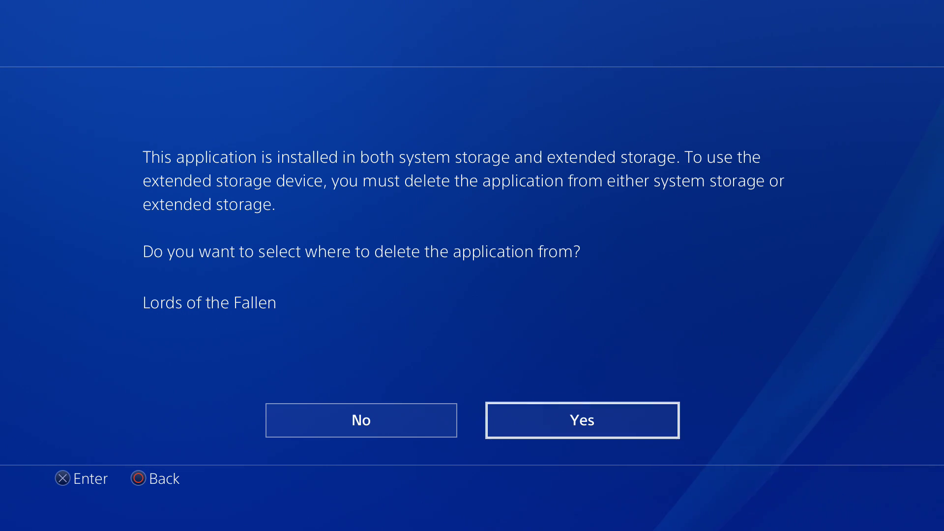
Delete the duplicate Lords of the Fallen copy from System Storage and confirm with OK.
key("Return")
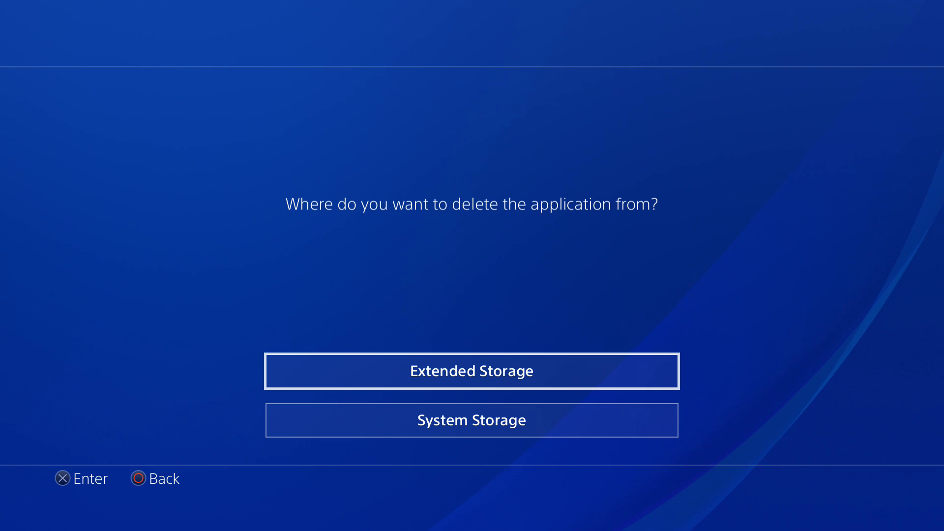
key("Down")
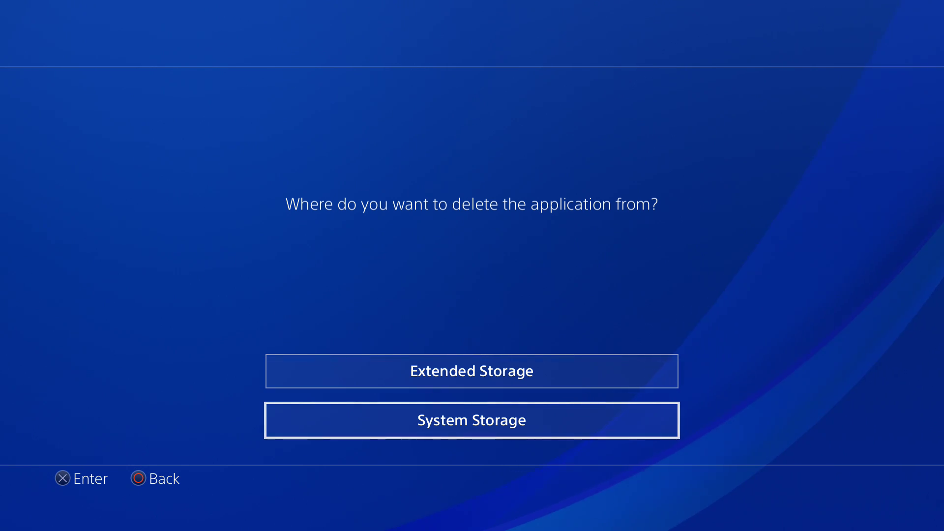
key("Return")
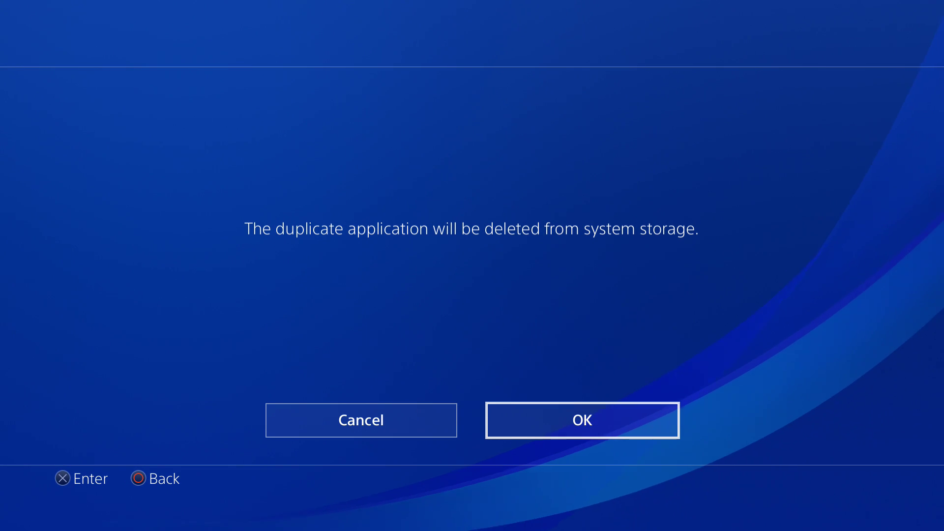
key("Return")
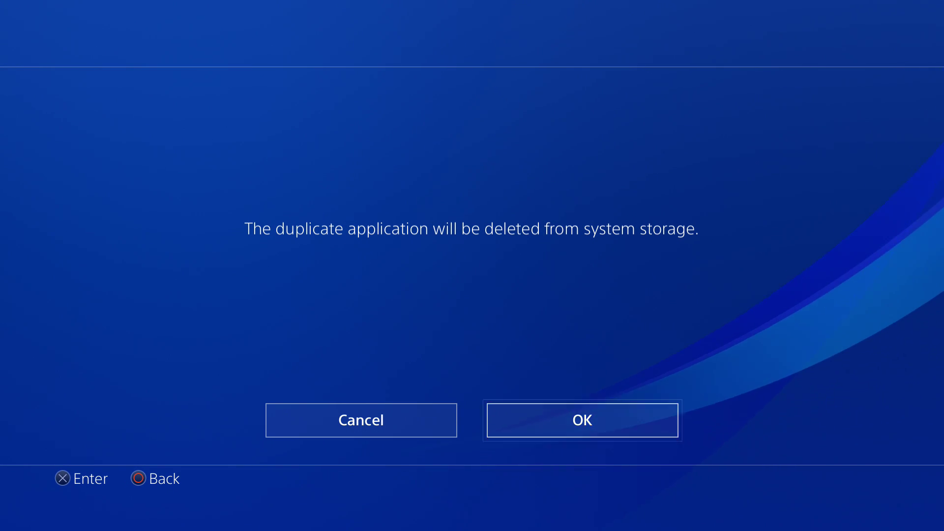